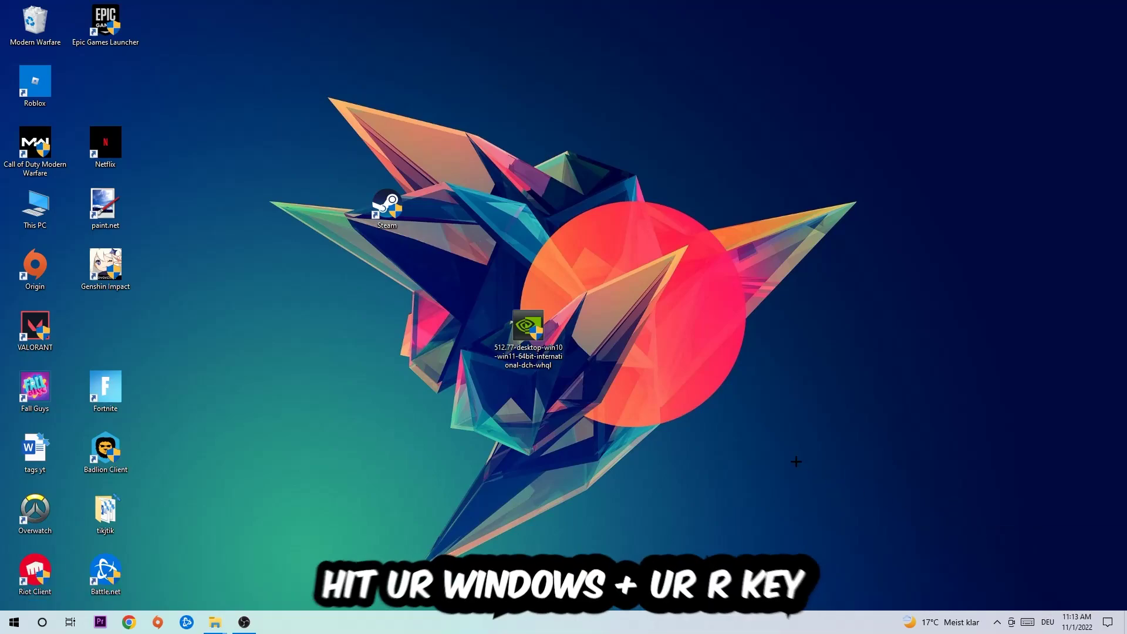
# Launch Command Prompt by running cmd from the Run dialog
pyautogui.press('super+r')
pyautogui.moveTo(177, 489); pyautogui.dragTo(447, 343)
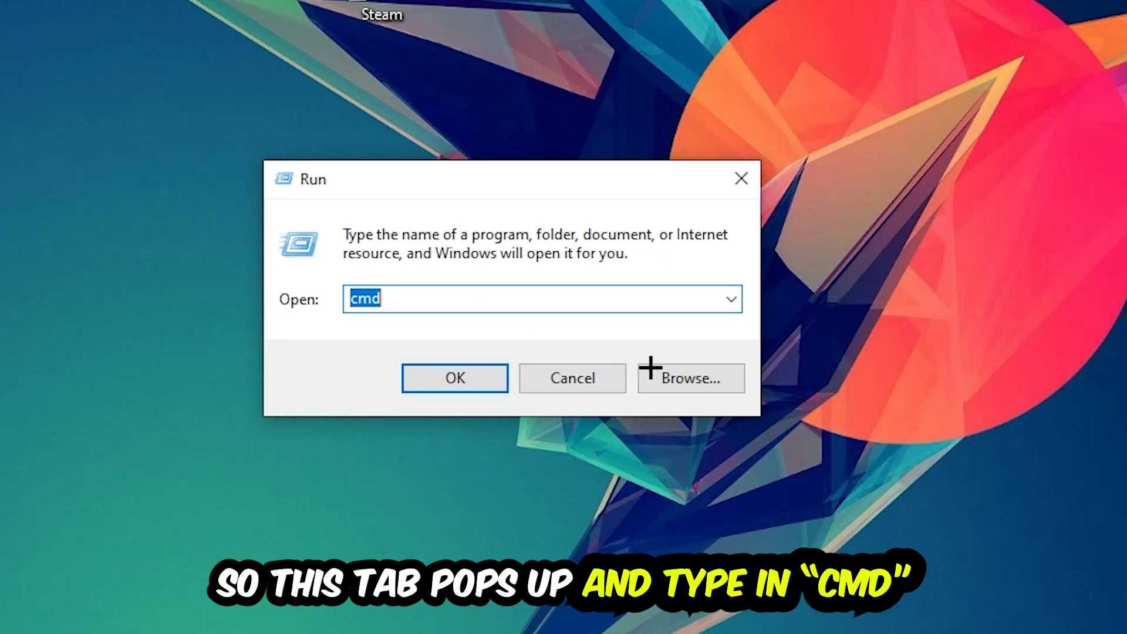
pyautogui.click(495, 374)
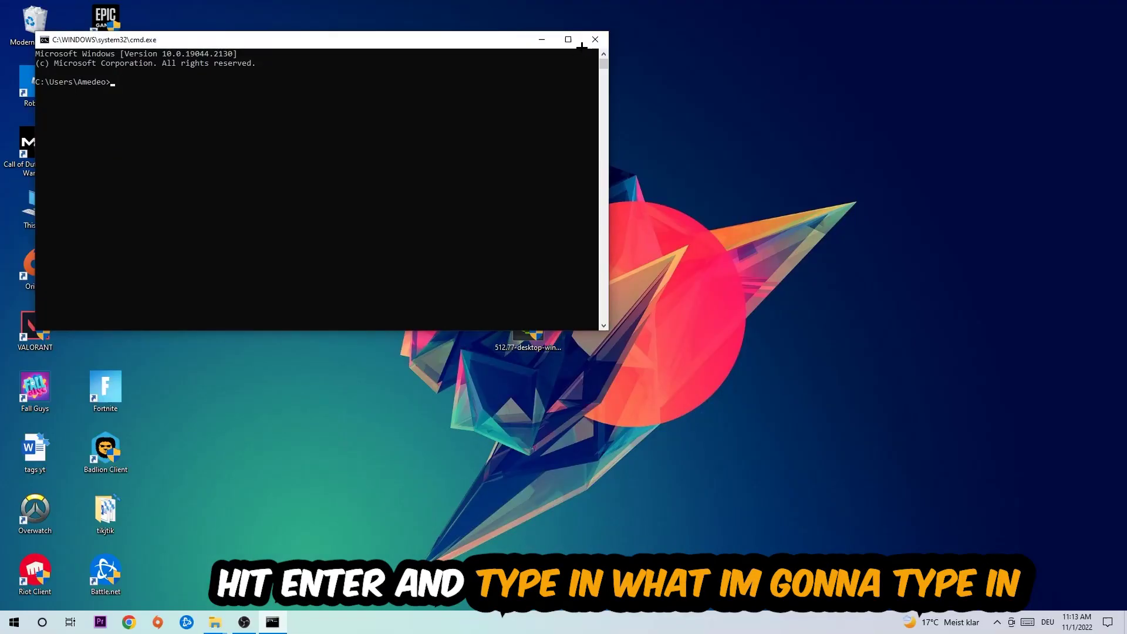
# Maximize Command Prompt and run ipconfig /flushdns to clear the DNS cache
pyautogui.click(570, 40)
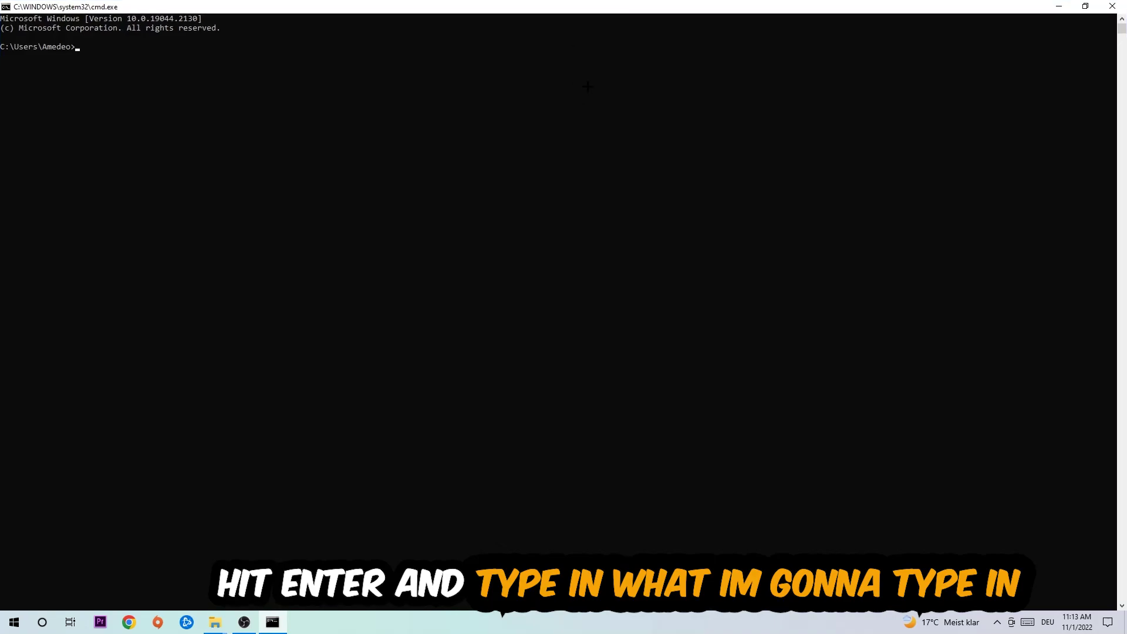
pyautogui.write('ipconfig /fk')
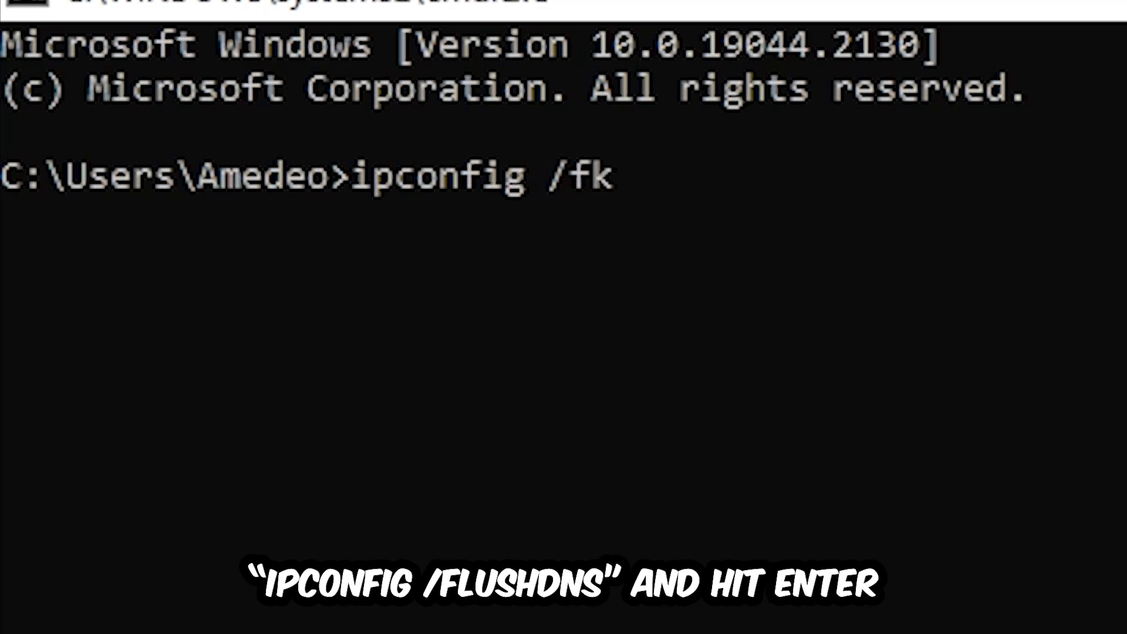
pyautogui.press('BackSpace')
pyautogui.write('lushdns')
pyautogui.press('Return')
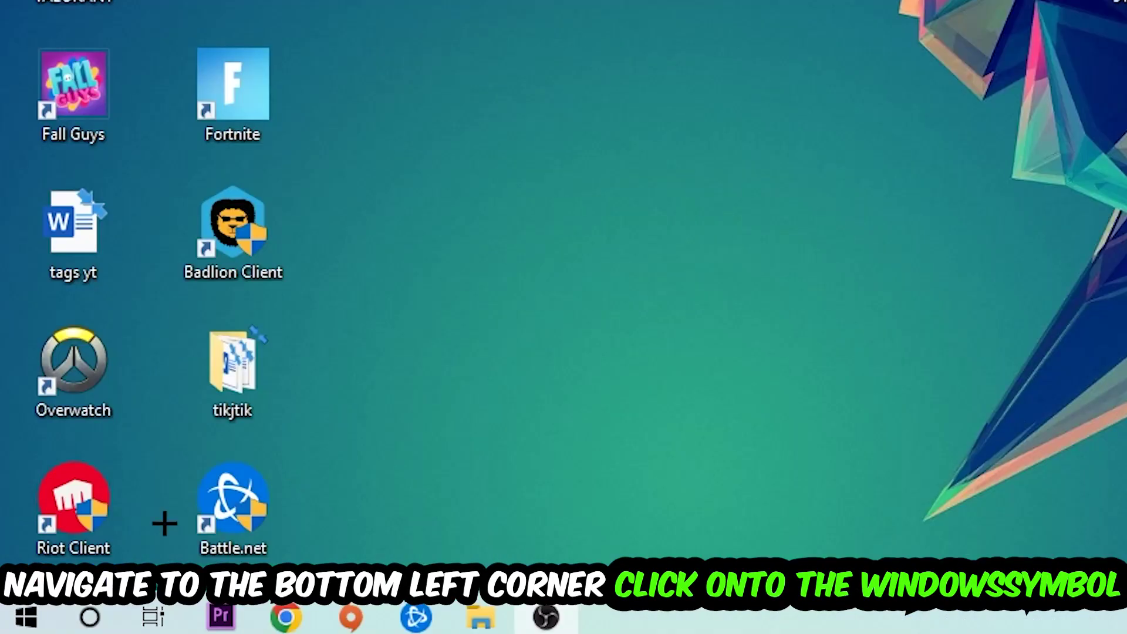
# Reach the Network & Internet status page through Start and Settings
pyautogui.click(14, 622)
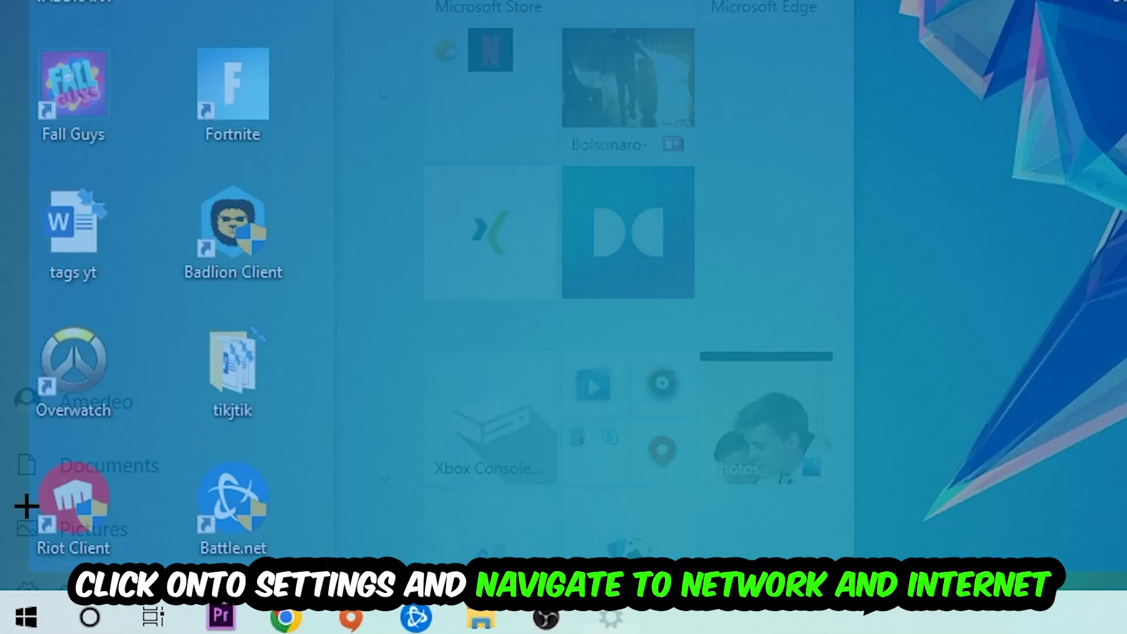
pyautogui.click(18, 567)
pyautogui.click(743, 189)
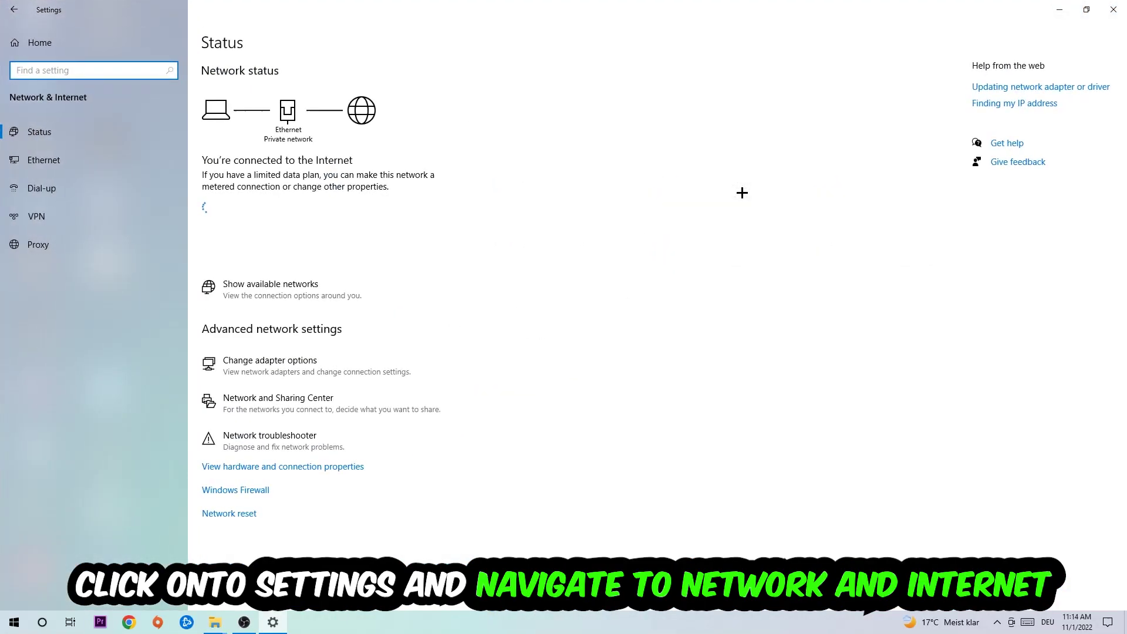
pyautogui.click(304, 435)
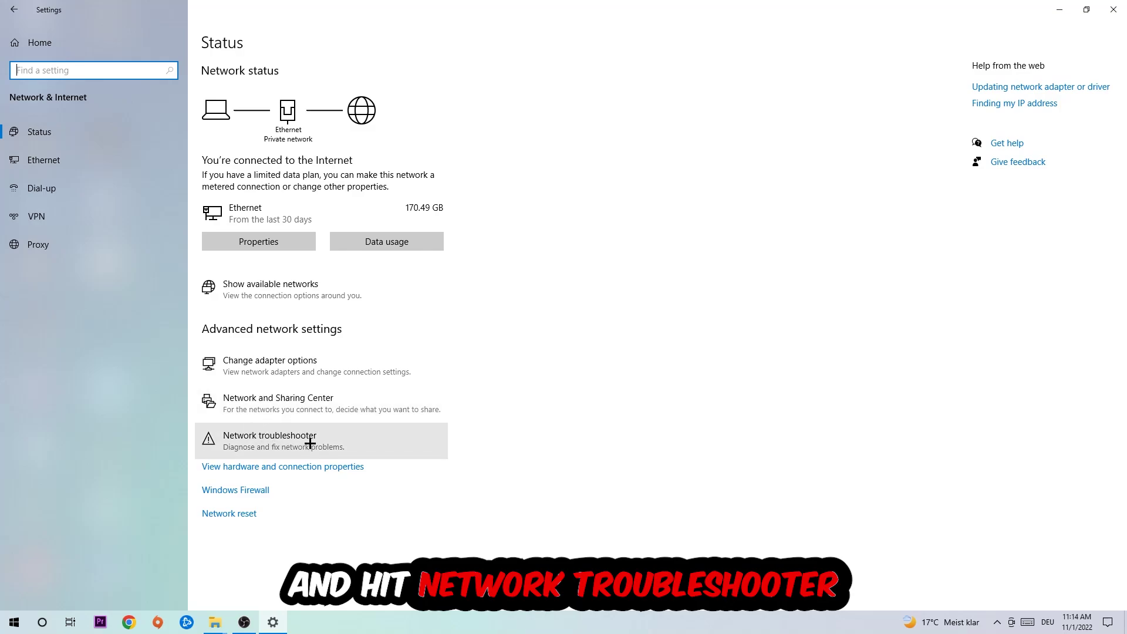
# Show the Ethernet connection's status from Network and Sharing Center
pyautogui.click(343, 402)
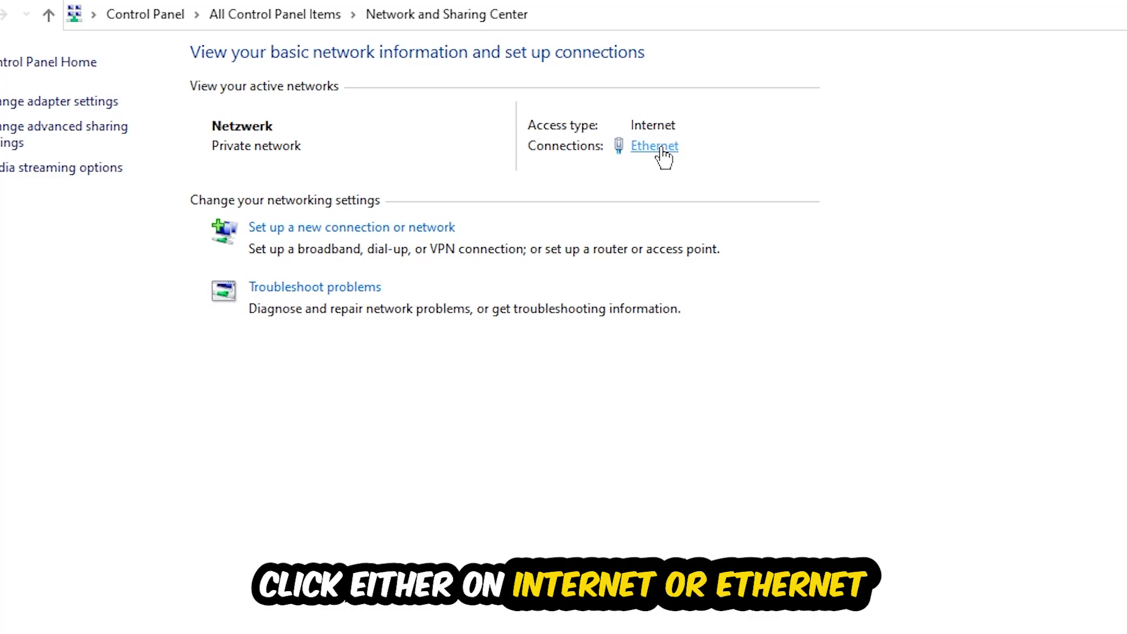
pyautogui.click(656, 148)
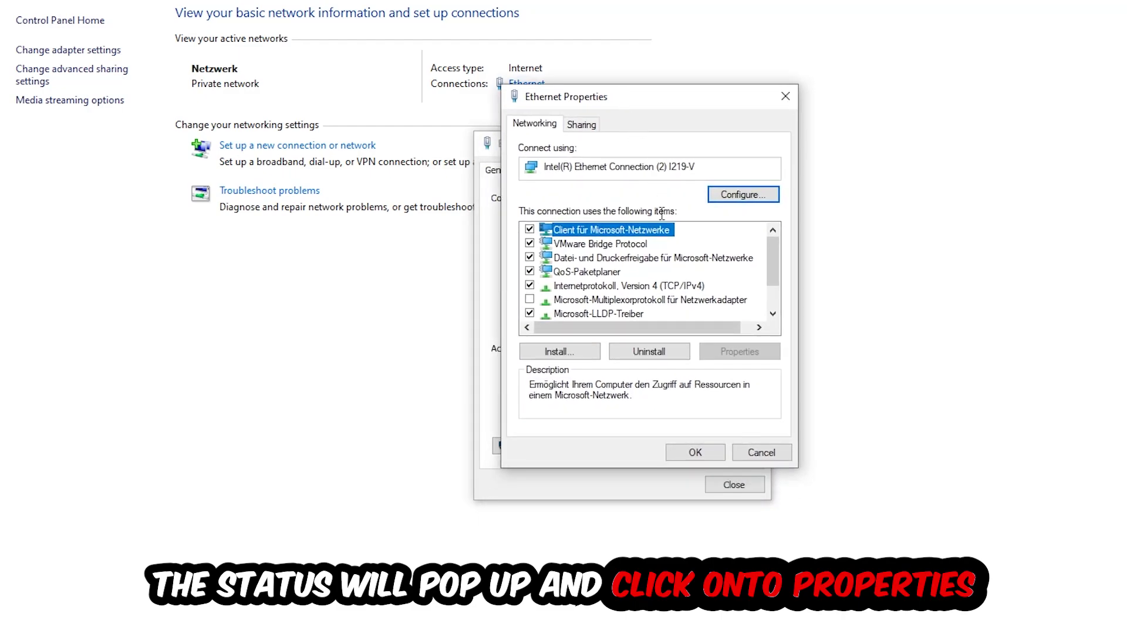
# Open the Internetprotokoll, Version 4 (TCP/IPv4) properties of the Ethernet adapter
pyautogui.doubleClick(604, 287)
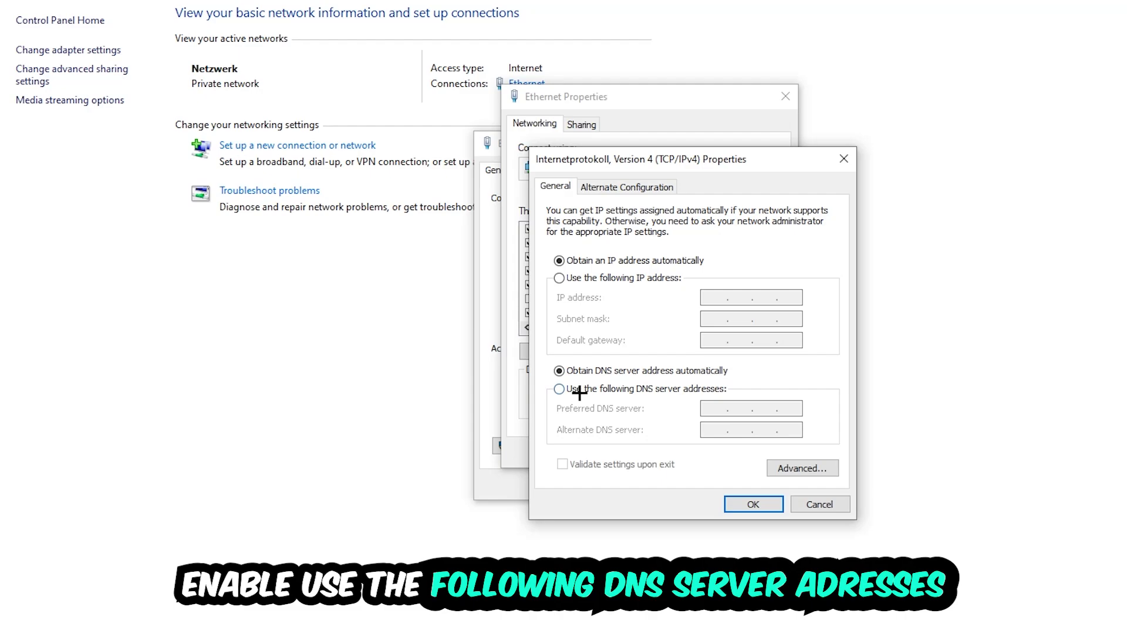
# Switch IPv4 to 'Use the following DNS server addresses' and confirm with OK
pyautogui.click(578, 389)
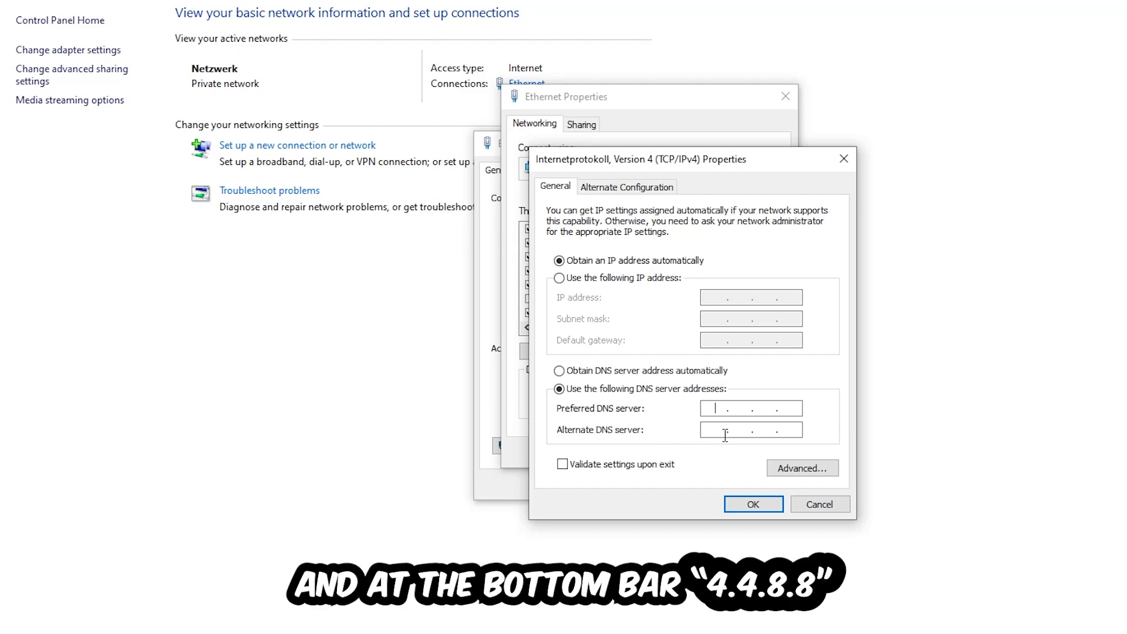
pyautogui.click(753, 503)
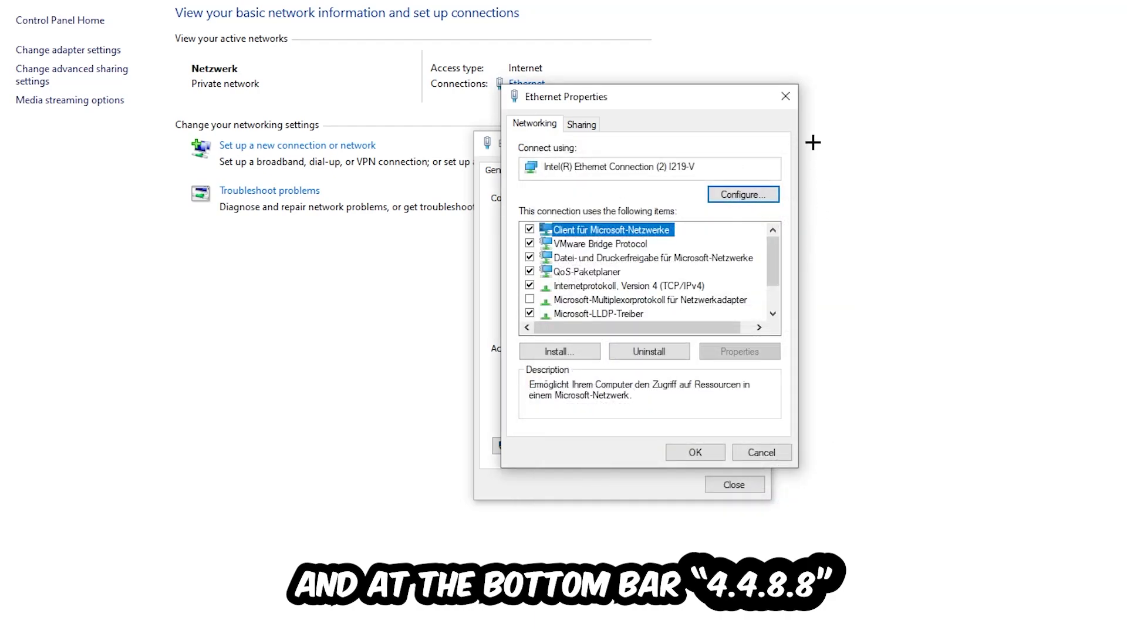